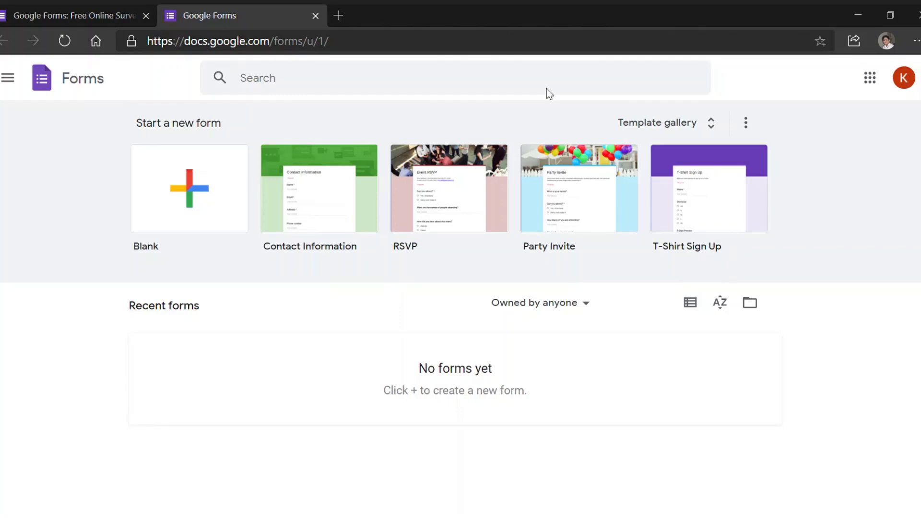
Create a new blank form
{"action": "left_click", "coordinate": [204, 182]}
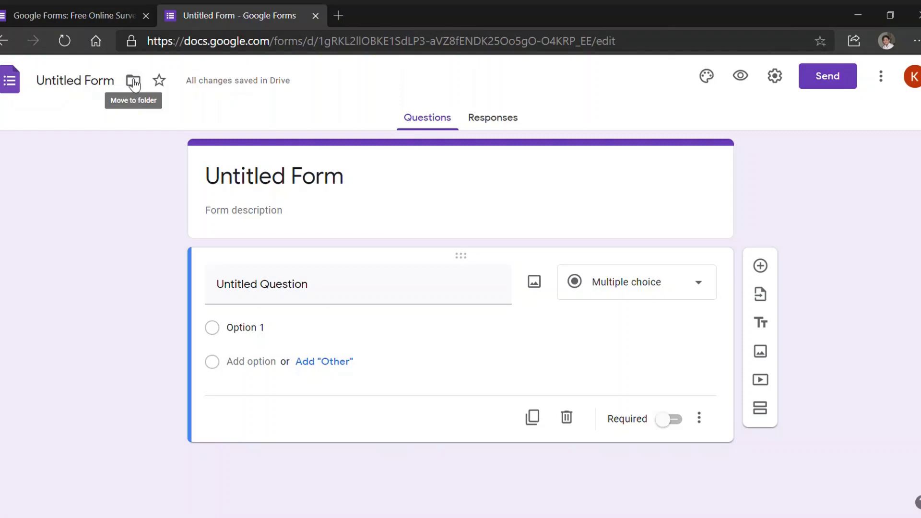
Look over the form's theme options and its preview, and return to the form editor
{"action": "left_click", "coordinate": [706, 77]}
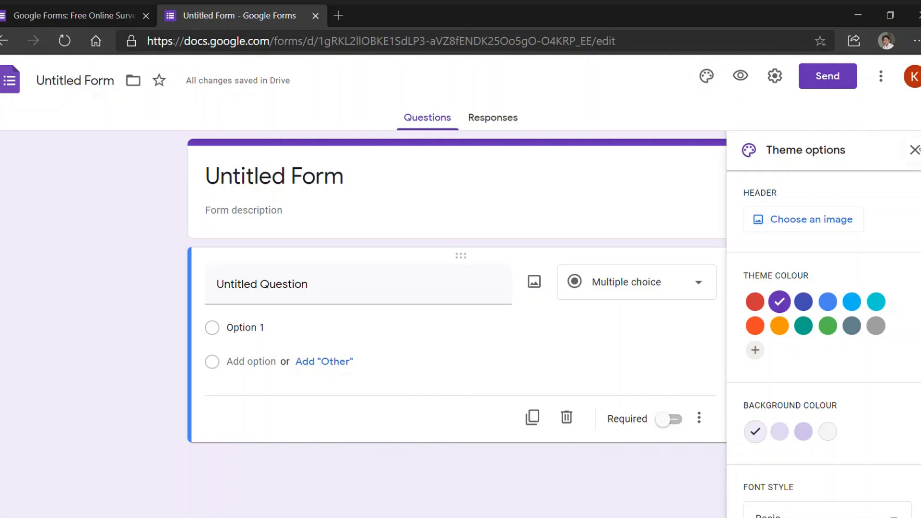
{"action": "left_click", "coordinate": [915, 150]}
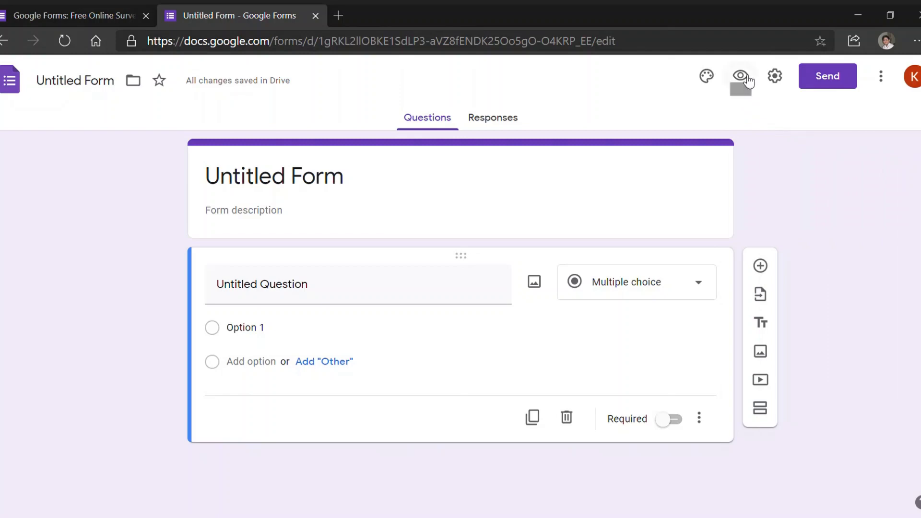
{"action": "left_click", "coordinate": [740, 75]}
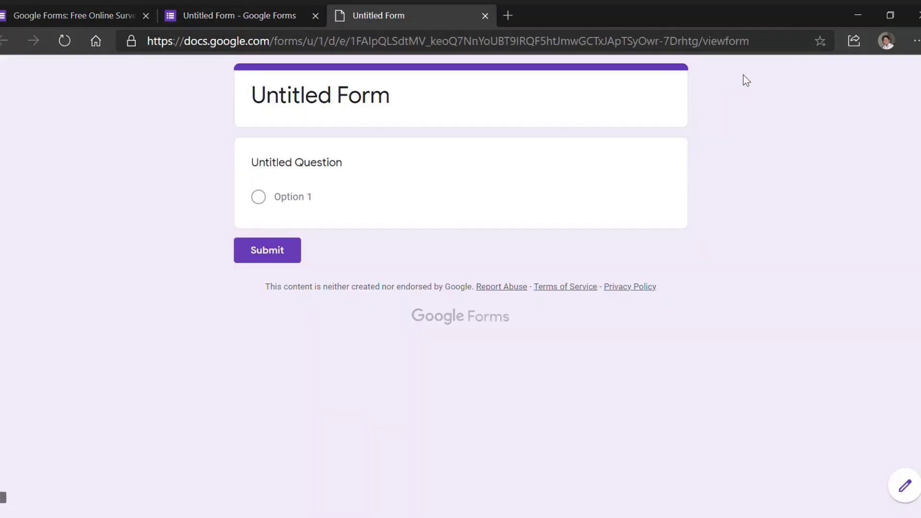
{"action": "left_click", "coordinate": [259, 7]}
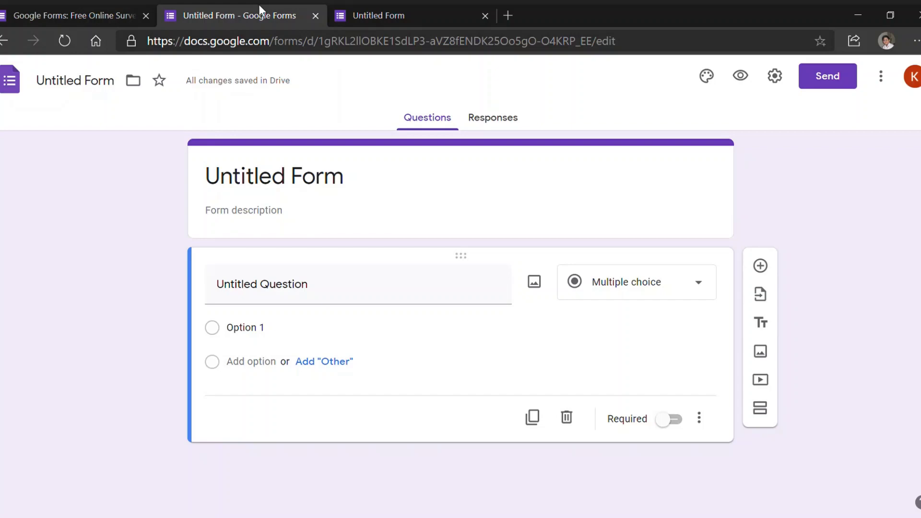
Try the Make this a quiz option in the form settings and discard the change
{"action": "left_click", "coordinate": [774, 76]}
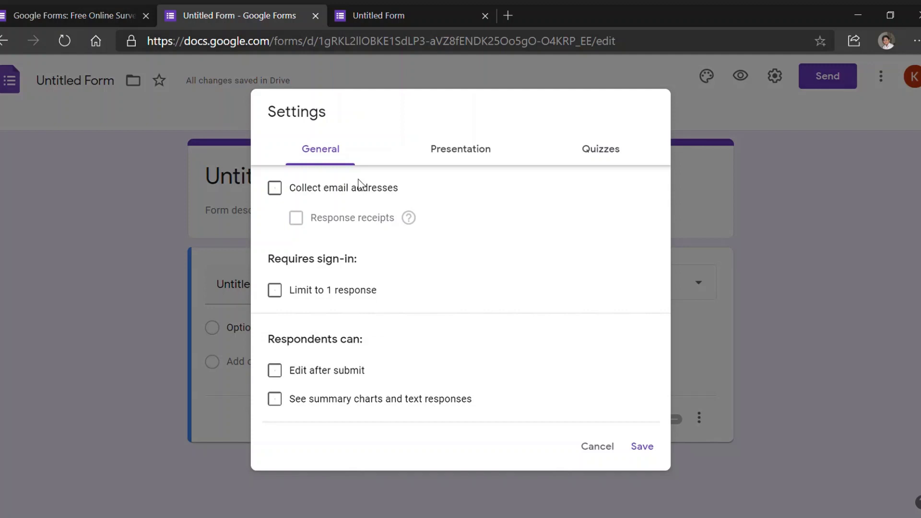
{"action": "left_click", "coordinate": [617, 161]}
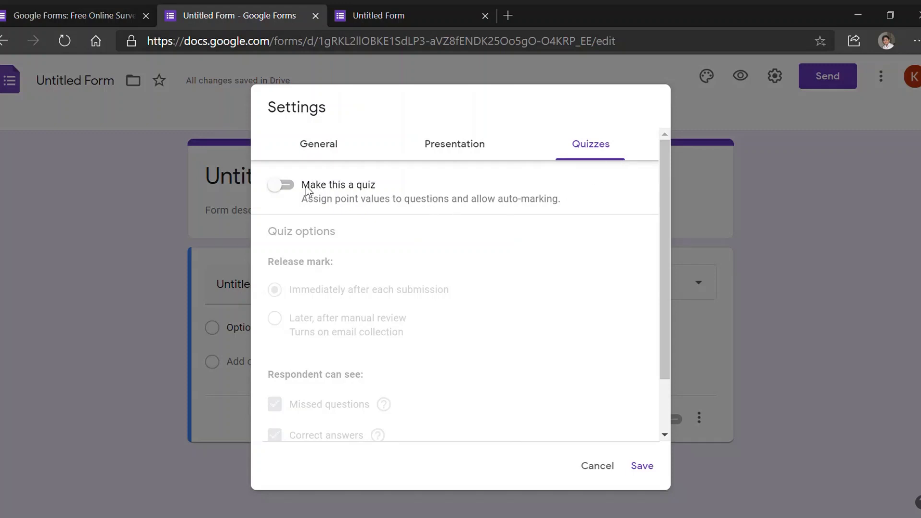
{"action": "left_click", "coordinate": [287, 186]}
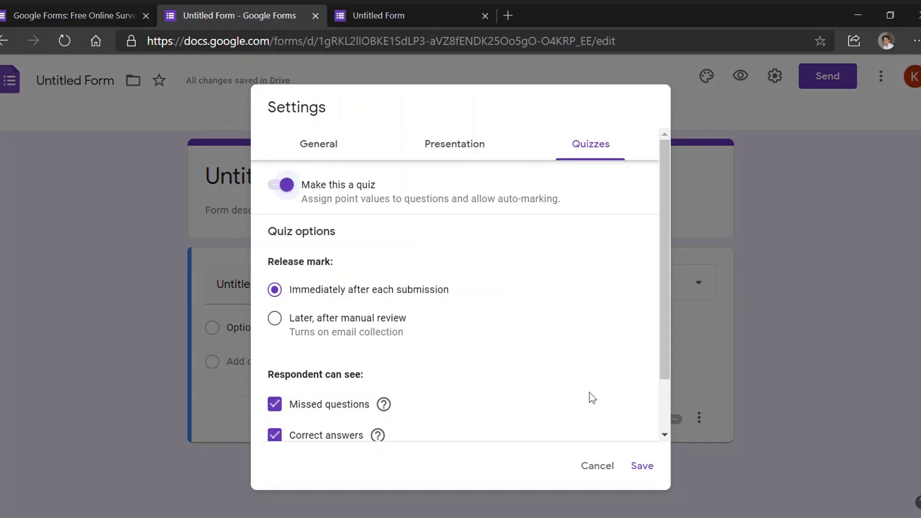
{"action": "left_click", "coordinate": [610, 468]}
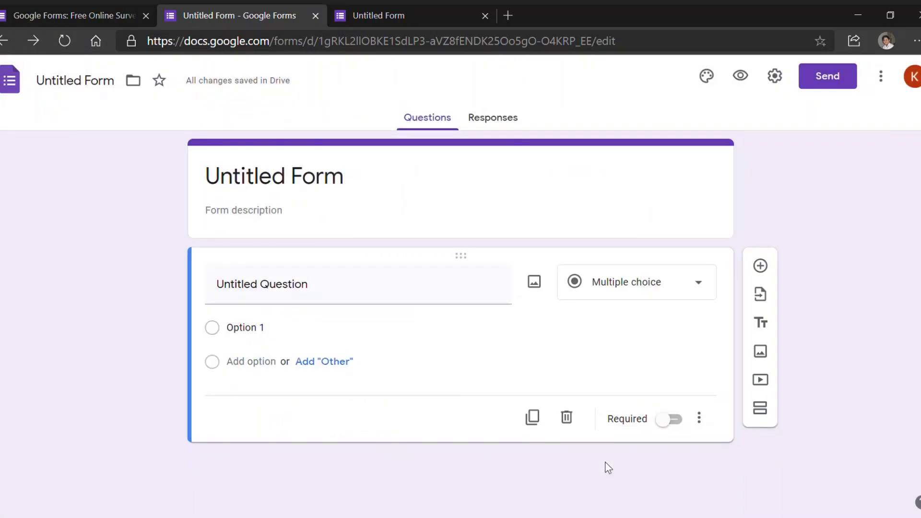
Review the options for sending the form and its responses page, and return to the questions
{"action": "left_click", "coordinate": [827, 76]}
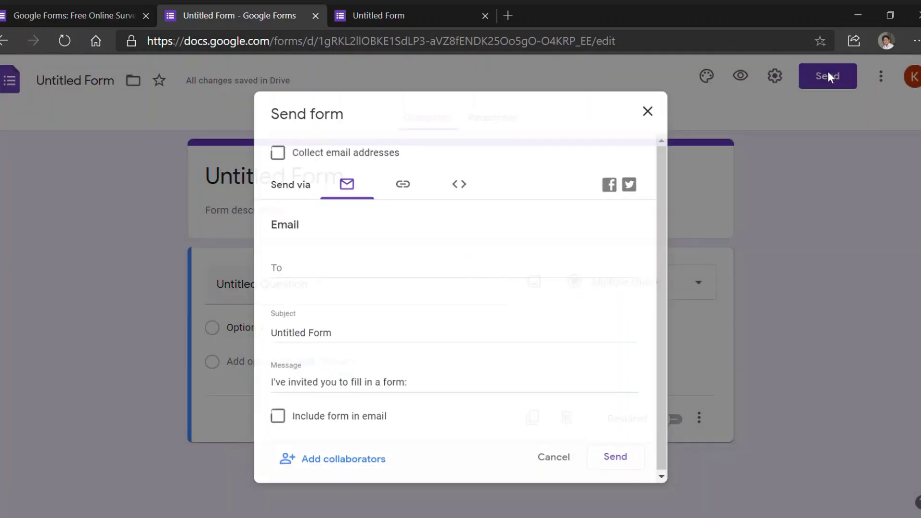
{"action": "left_click", "coordinate": [555, 460]}
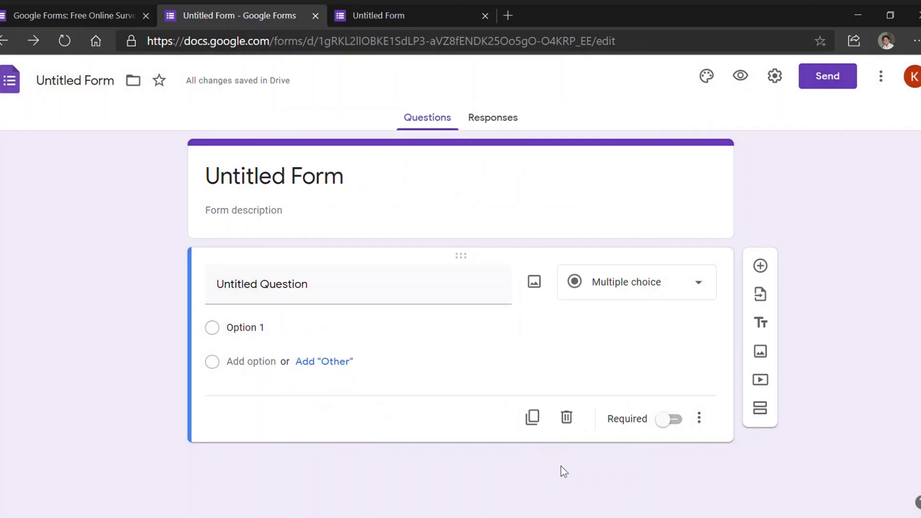
{"action": "left_click", "coordinate": [487, 119]}
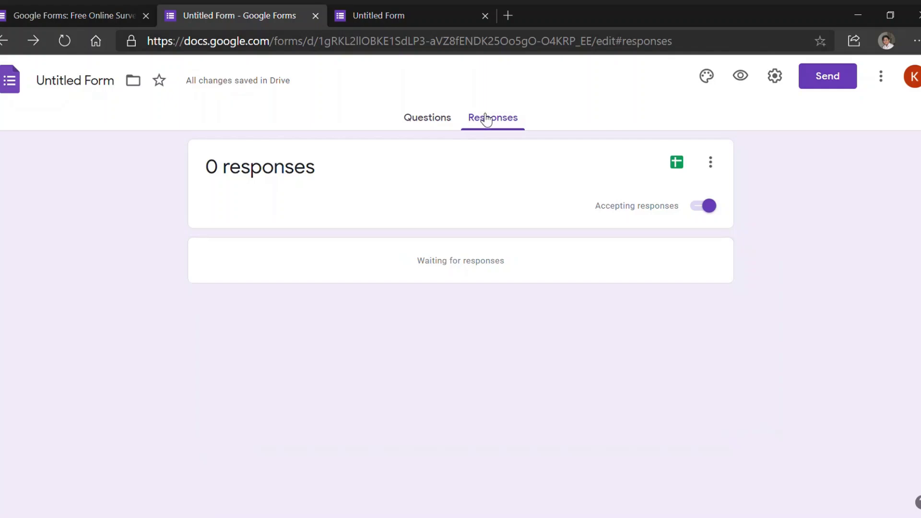
{"action": "left_click", "coordinate": [412, 117]}
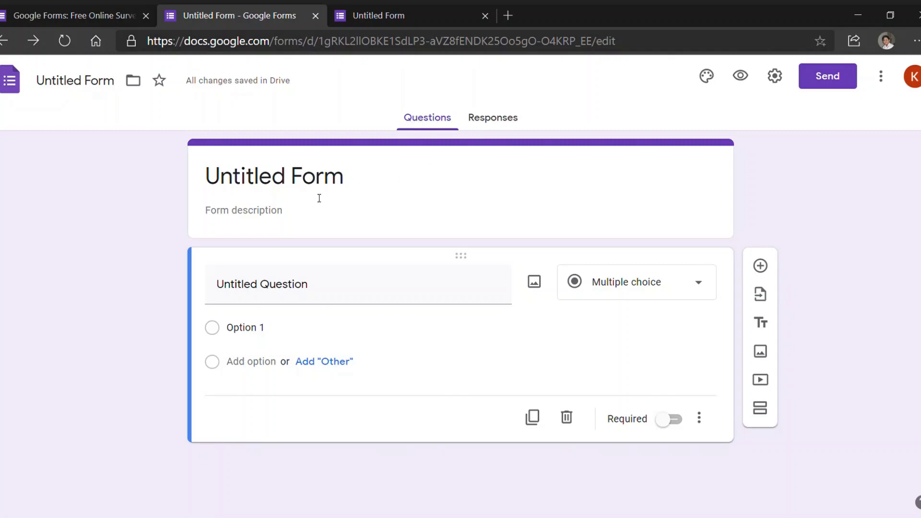
Set the form title to "Trial Google Form"
{"action": "left_click_drag", "start_coordinate": [343, 187], "coordinate": [156, 199]}
{"action": "type", "text": "T"}
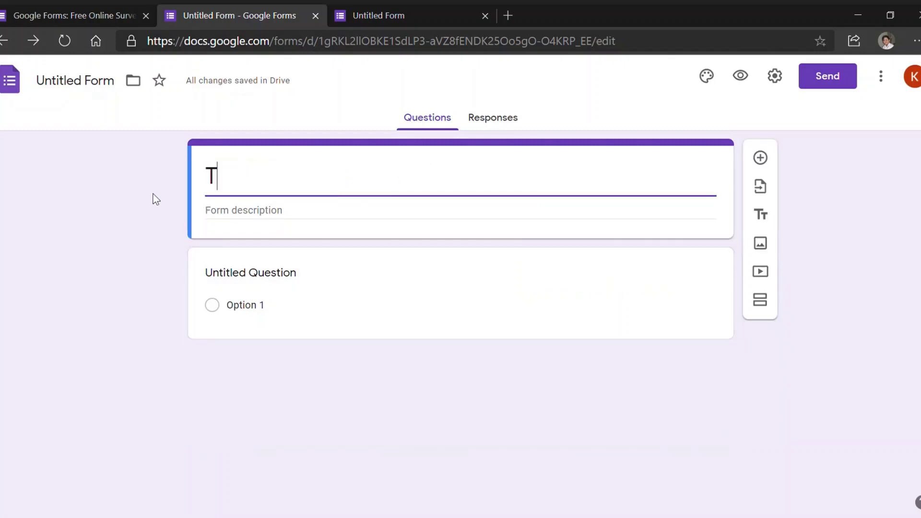
{"action": "type", "text": "rial G"}
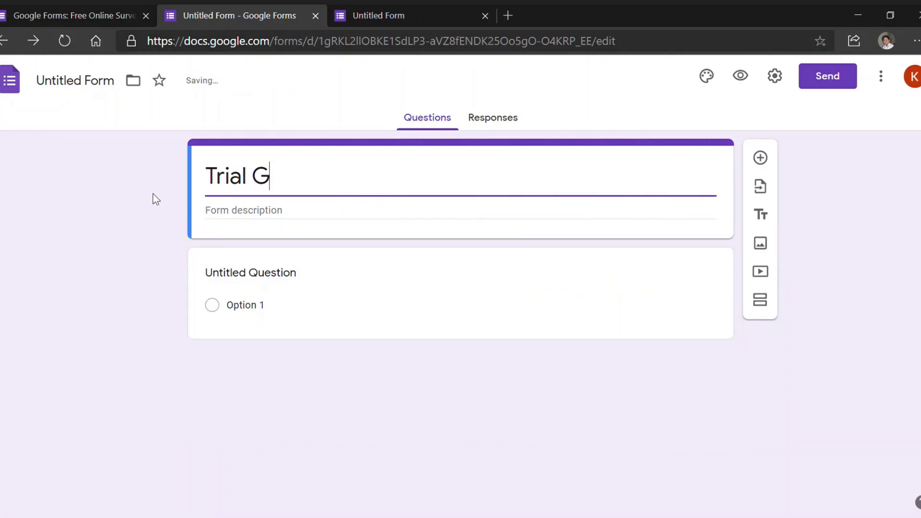
{"action": "type", "text": "oogle Form"}
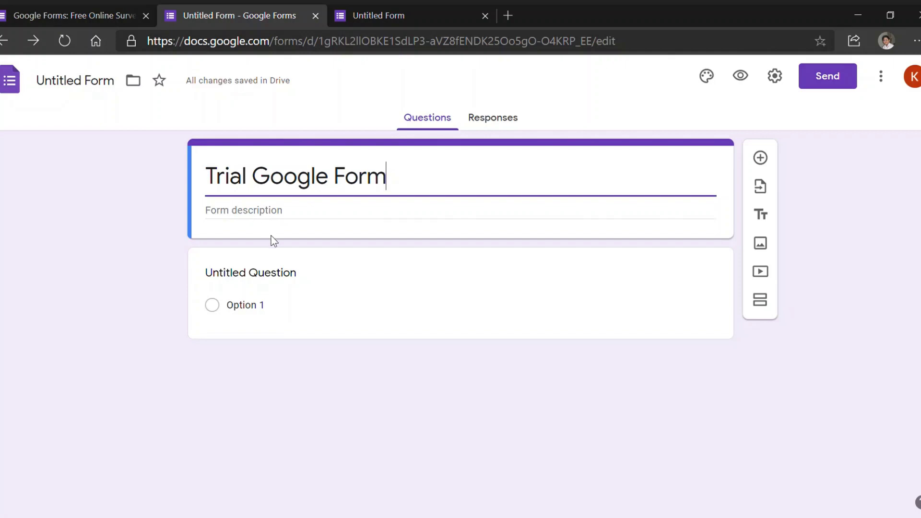
Replace the first question's text with "Do you watch my videos and like them?"
{"action": "left_click", "coordinate": [294, 273]}
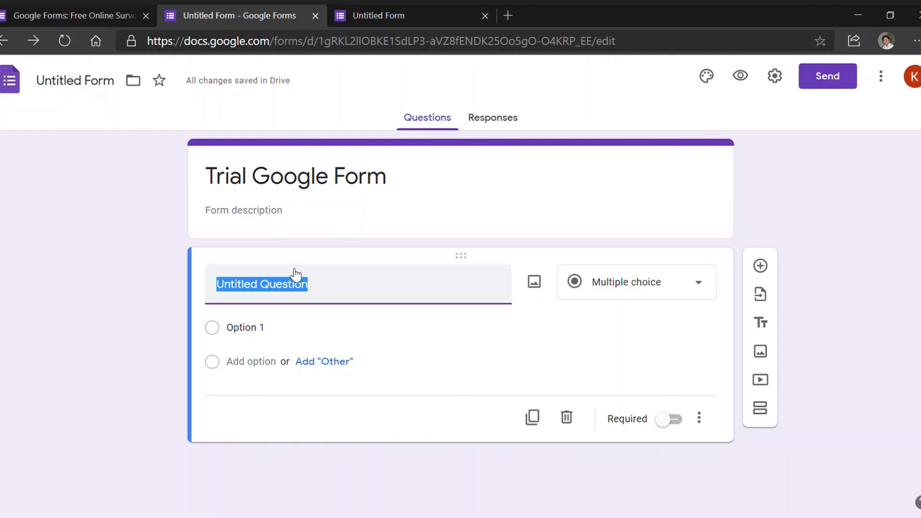
{"action": "type", "text": "Do you watc"}
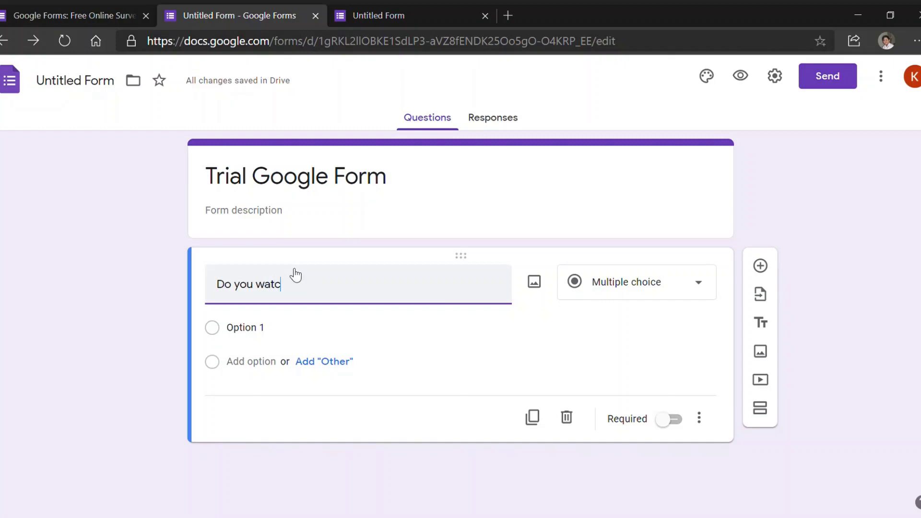
{"action": "type", "text": "h my videos and like them?"}
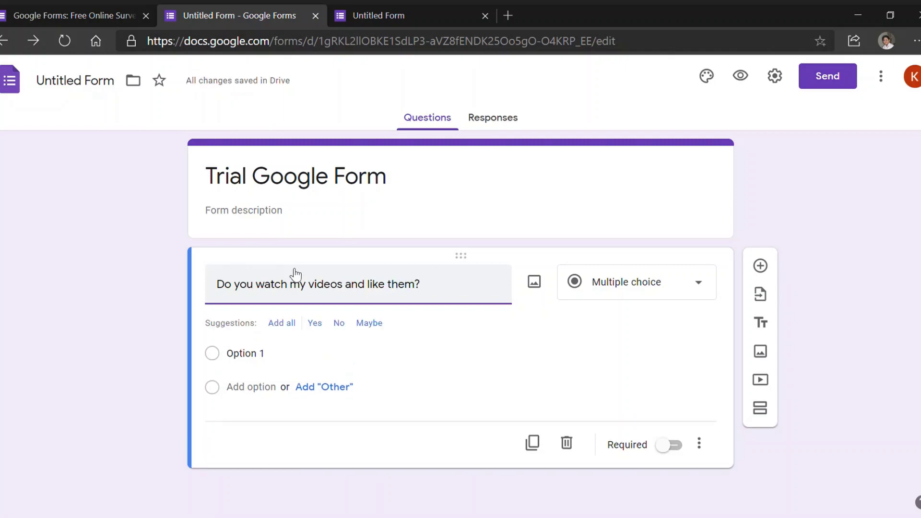
Look over the available question types for the first question, keeping it as multiple choice
{"action": "left_click", "coordinate": [659, 269]}
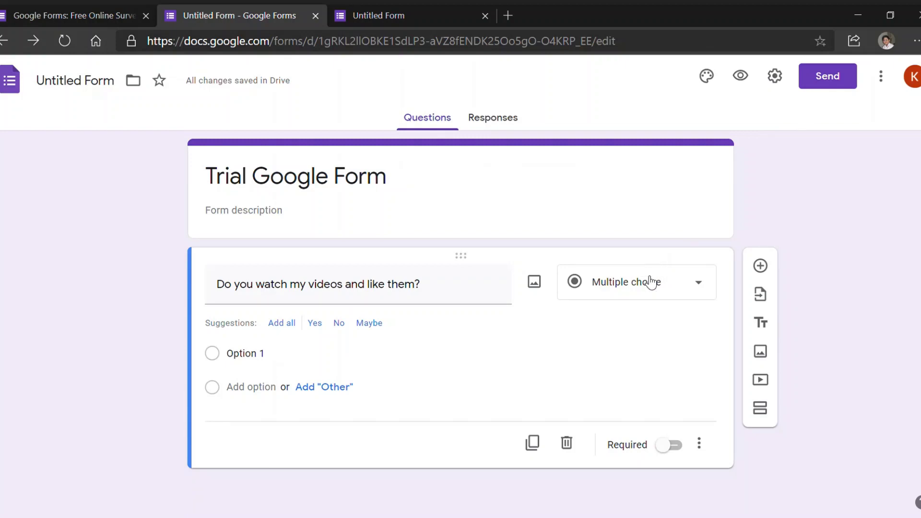
{"action": "left_click", "coordinate": [651, 283]}
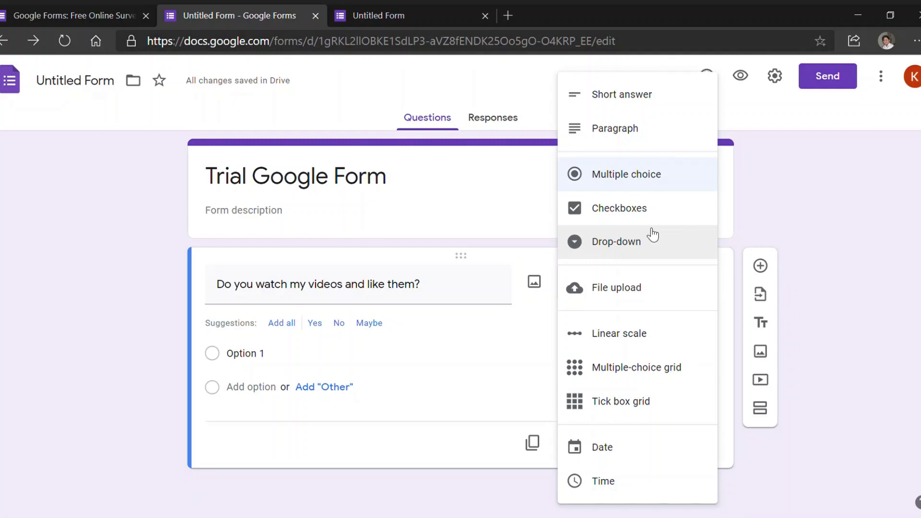
{"action": "left_click", "coordinate": [839, 265]}
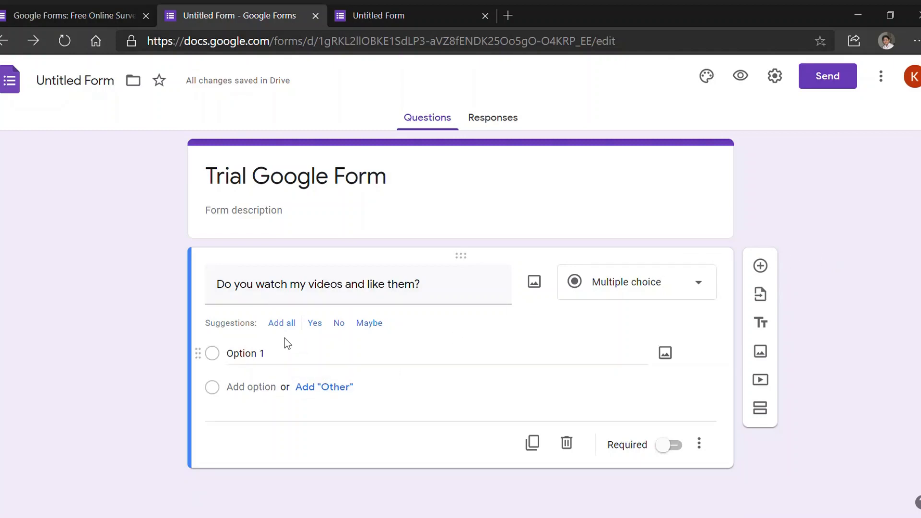
Give the first question the answer options Yes, No and Maybe, plus a fourth option with its default text
{"action": "left_click", "coordinate": [276, 354]}
{"action": "type", "text": "Yes"}
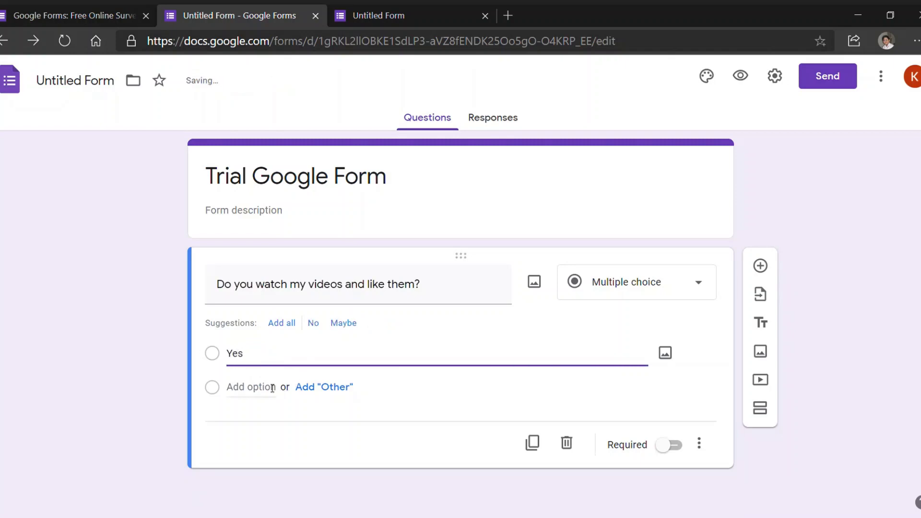
{"action": "key", "text": "Return"}
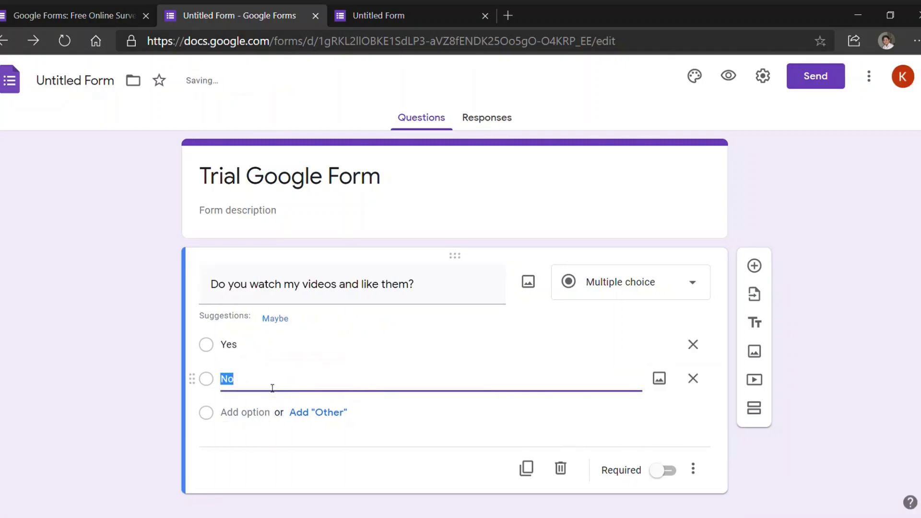
{"action": "type", "text": "No"}
{"action": "left_click", "coordinate": [274, 319]}
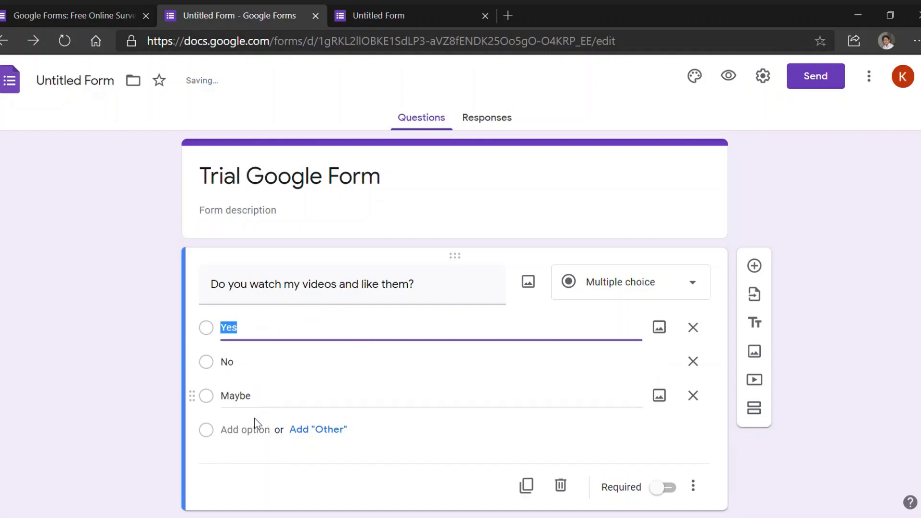
{"action": "left_click", "coordinate": [254, 430]}
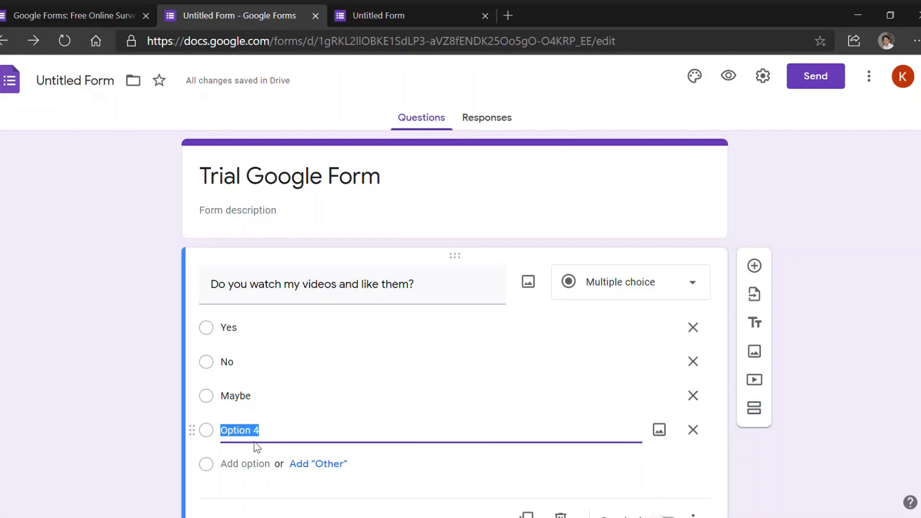
Look over the additional display and ordering options of the first question
{"action": "scroll", "coordinate": [268, 463], "scroll_direction": "down", "scroll_amount": 2}
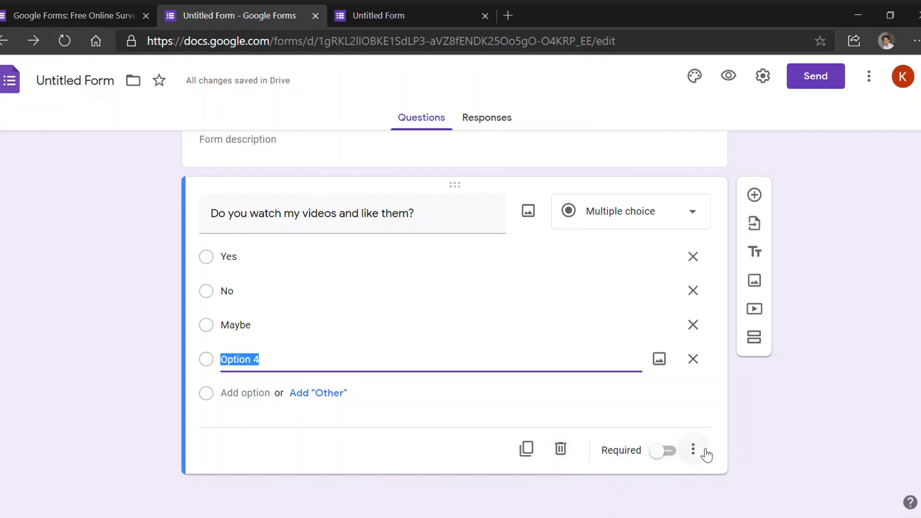
{"action": "left_click", "coordinate": [703, 453]}
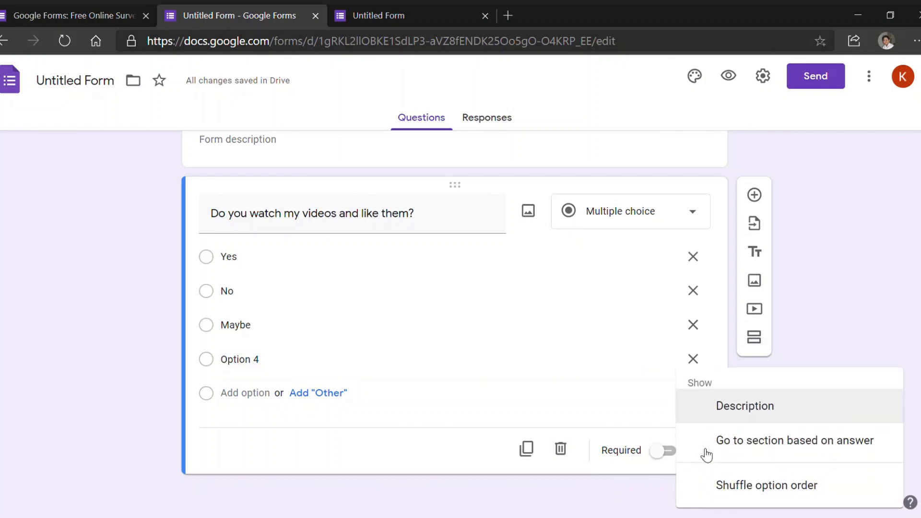
{"action": "left_click", "coordinate": [648, 433]}
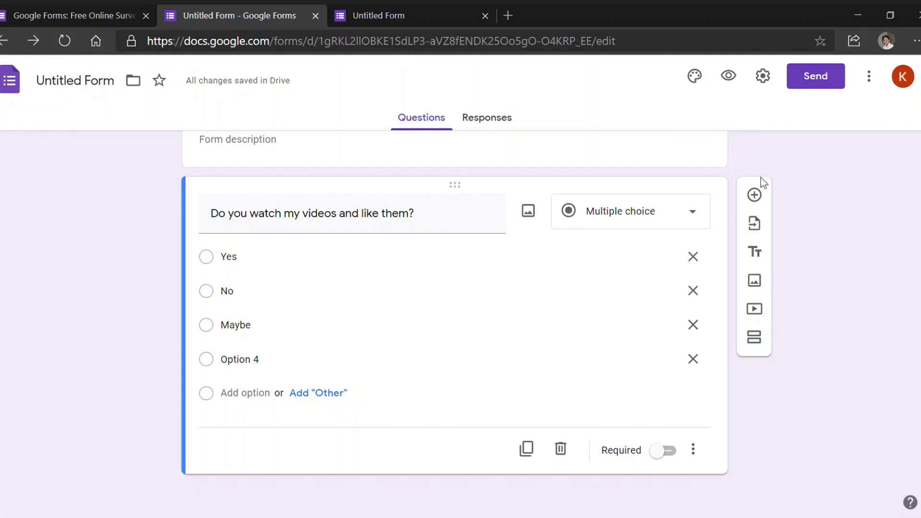
Add an empty multiple-choice question and a title and description block below the first question
{"action": "left_click", "coordinate": [755, 195]}
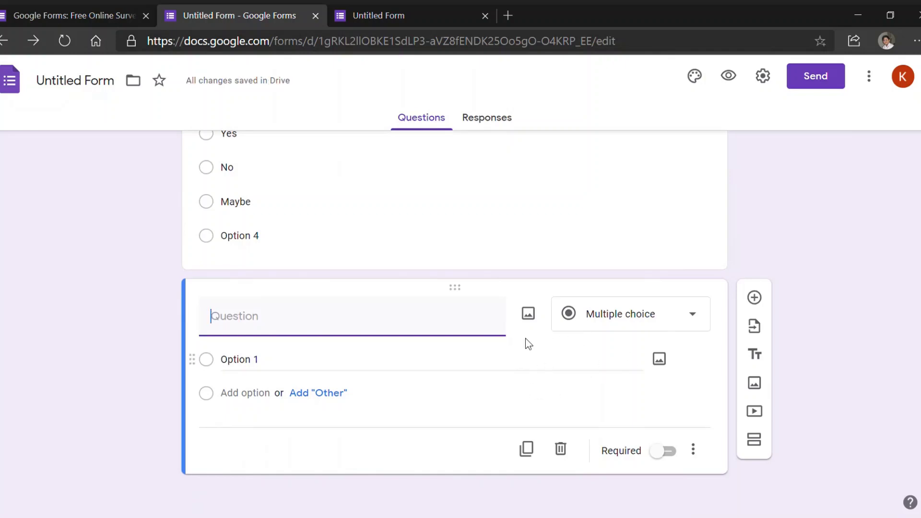
{"action": "scroll", "coordinate": [525, 336], "scroll_direction": "up", "scroll_amount": 3}
{"action": "scroll", "coordinate": [488, 329], "scroll_direction": "down", "scroll_amount": 3}
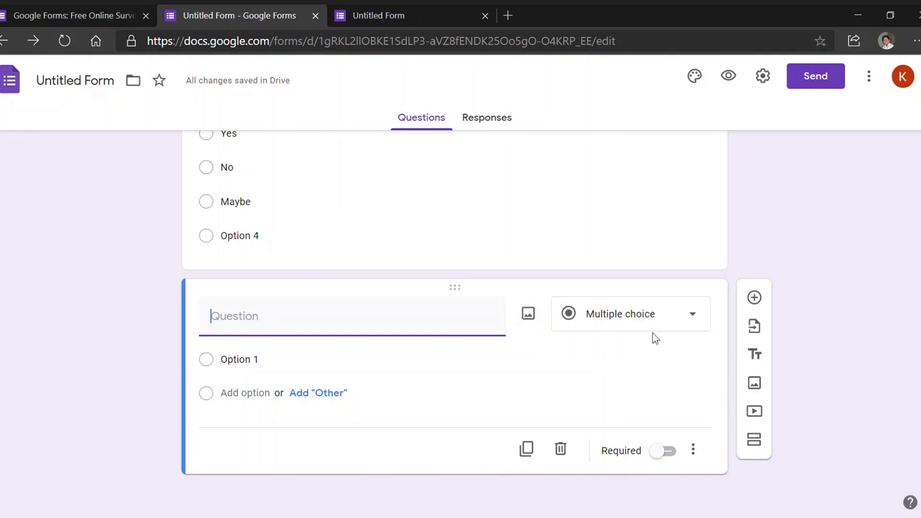
{"action": "left_click", "coordinate": [254, 465]}
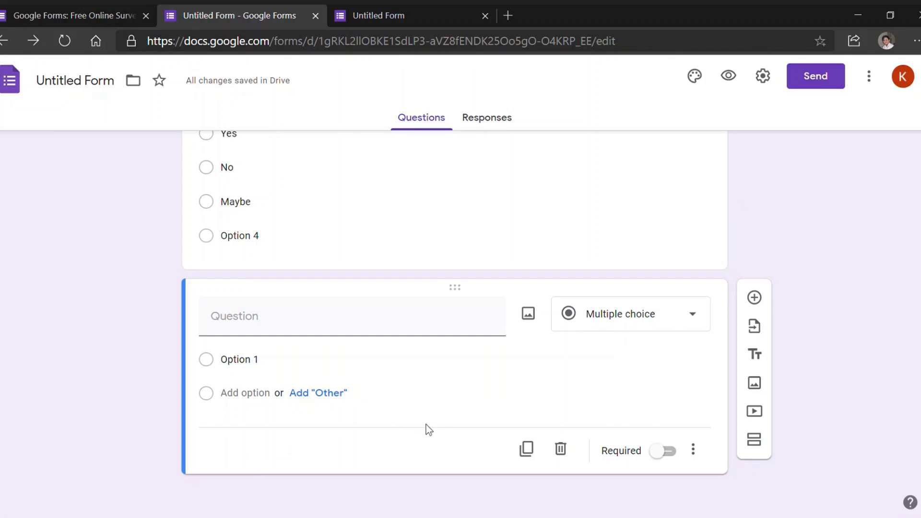
{"action": "left_click", "coordinate": [755, 354]}
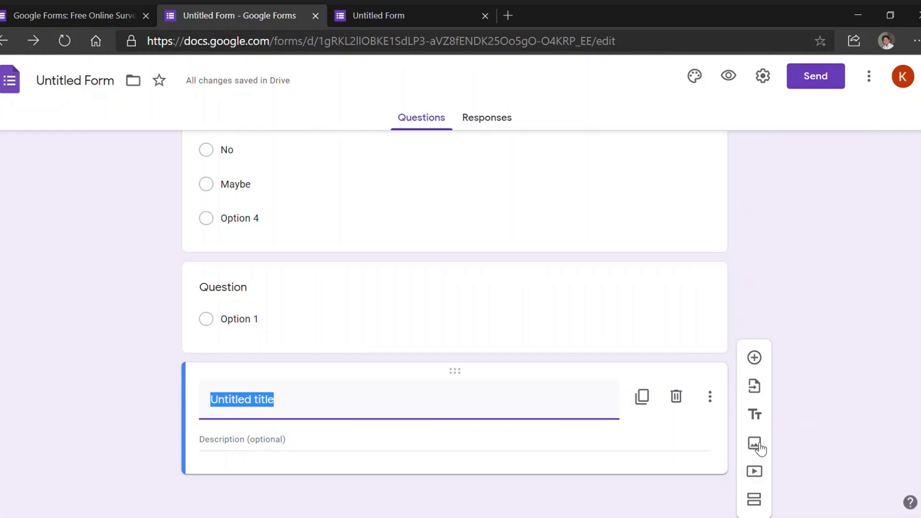
Look over the image sources available for inserting an image below the second question, including the camera, without inserting one
{"action": "left_click", "coordinate": [660, 319]}
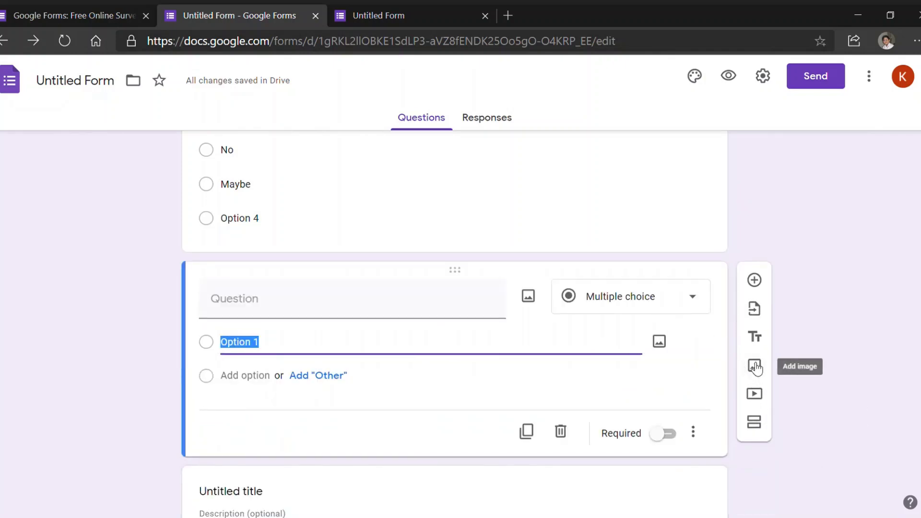
{"action": "left_click", "coordinate": [754, 365]}
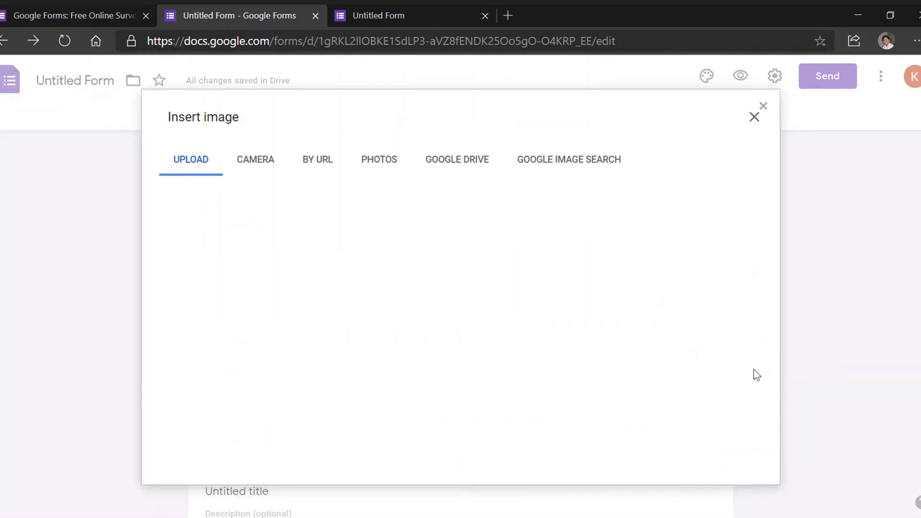
{"action": "left_click", "coordinate": [267, 168]}
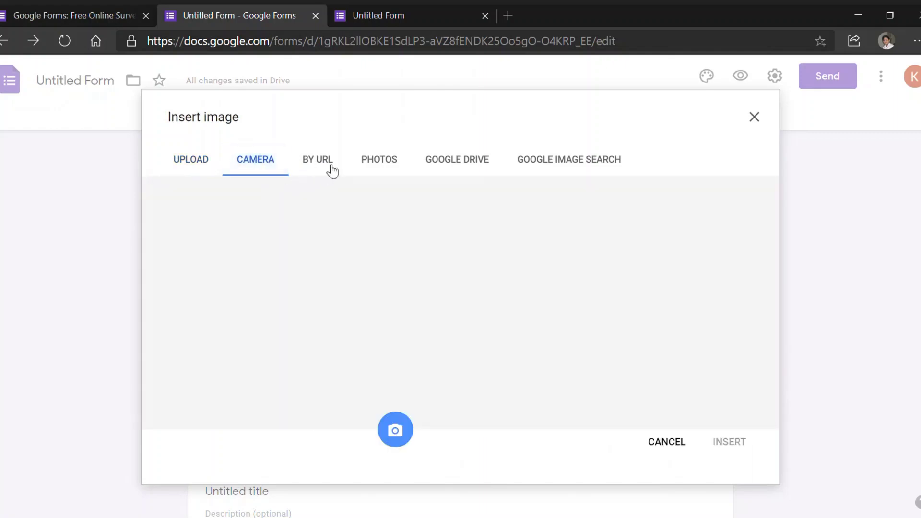
{"action": "left_click", "coordinate": [671, 439]}
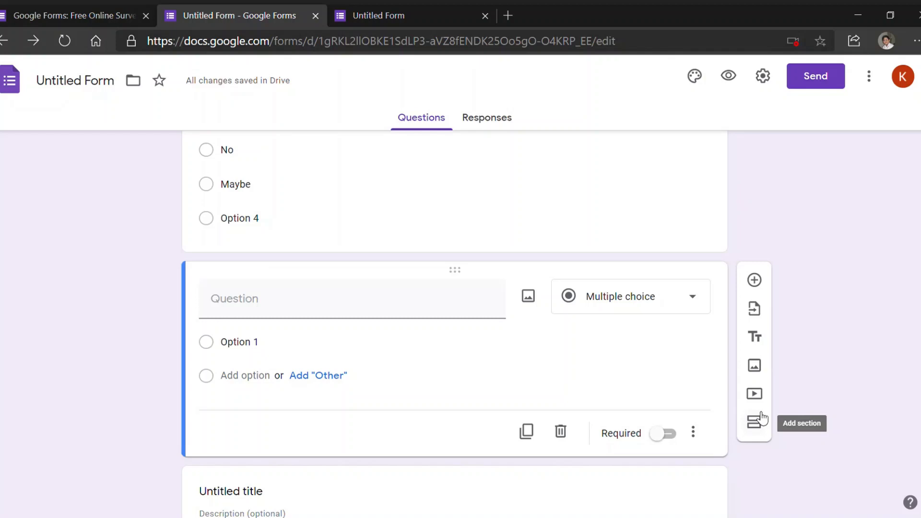
Title the second question "Don't forget to subscribe to my channel" and give it the multiple-choice options Already Done, Doing and Not at all
{"action": "left_click", "coordinate": [261, 311]}
{"action": "type", "text": "Don't forget to subscribe to my channel"}
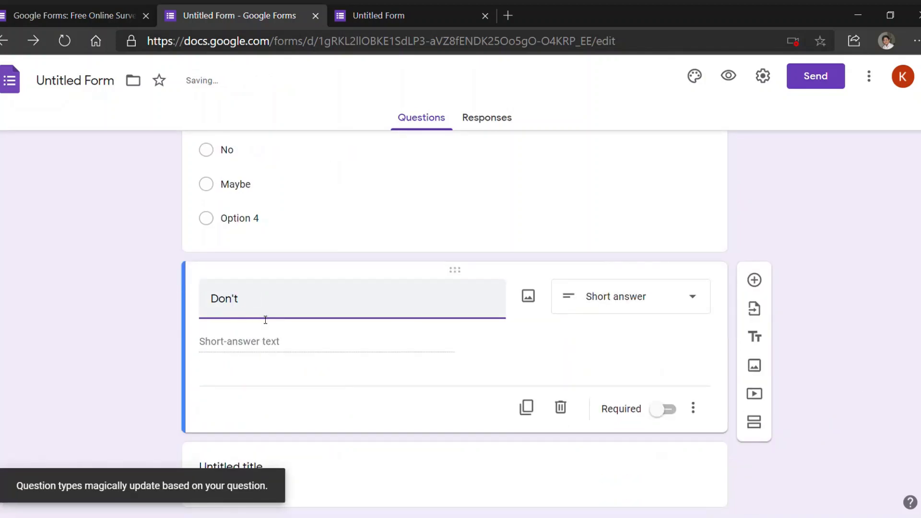
{"action": "left_click", "coordinate": [247, 341]}
{"action": "type", "text": "Already Done"}
{"action": "key", "text": "Return"}
{"action": "type", "text": "Doing"}
{"action": "key", "text": "Return"}
{"action": "type", "text": "Not at all"}
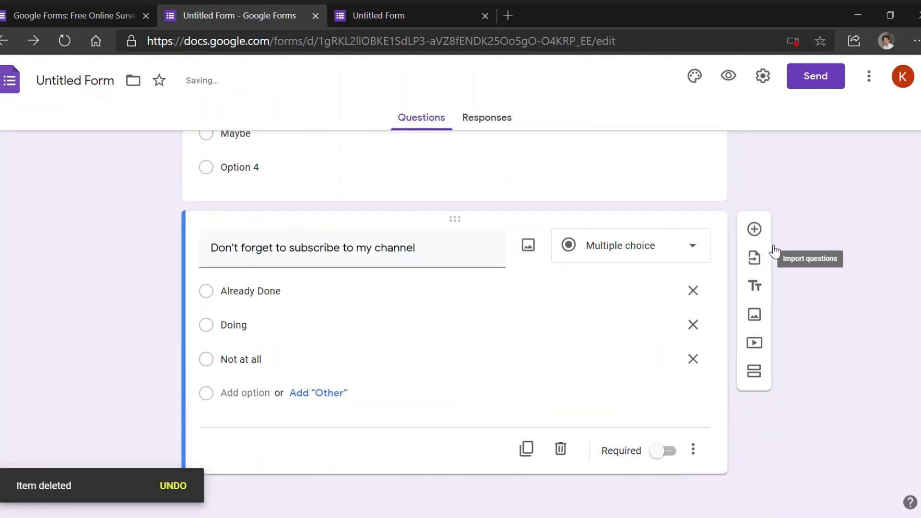
Add the question "Did you like this tutorial" with options Yes, No and Maybe, and a "Rate my channel" linear scale from 1 to 10
{"action": "left_click", "coordinate": [753, 227]}
{"action": "type", "text": "Did you like thi"}
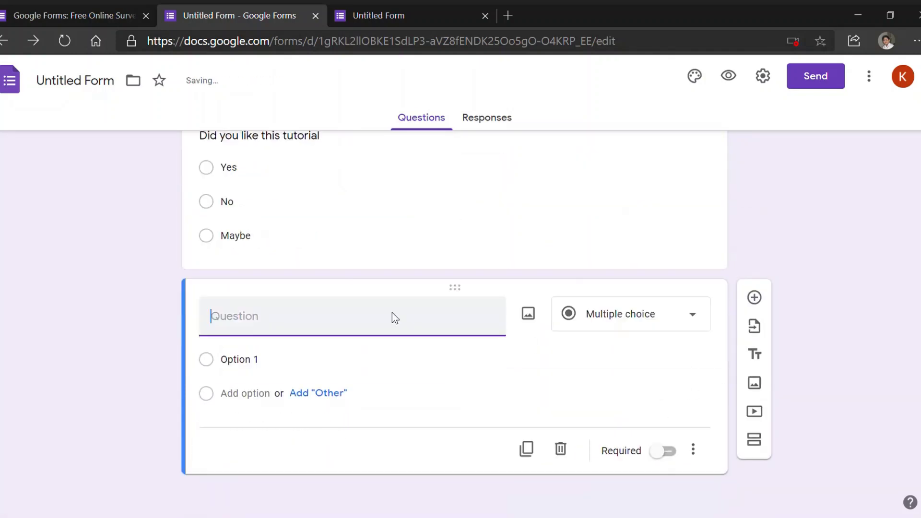
{"action": "type", "text": "Rate my channel"}
{"action": "left_click", "coordinate": [306, 370]}
{"action": "left_click", "coordinate": [754, 297]}
{"action": "type", "text": "Rate the web"}
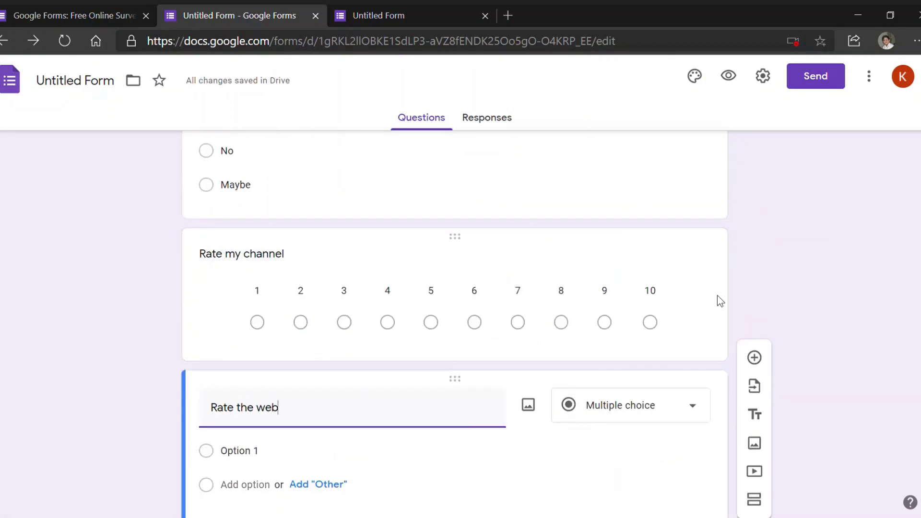
{"action": "type", "text": "site I have made (https://bit.ly/website-dj"}
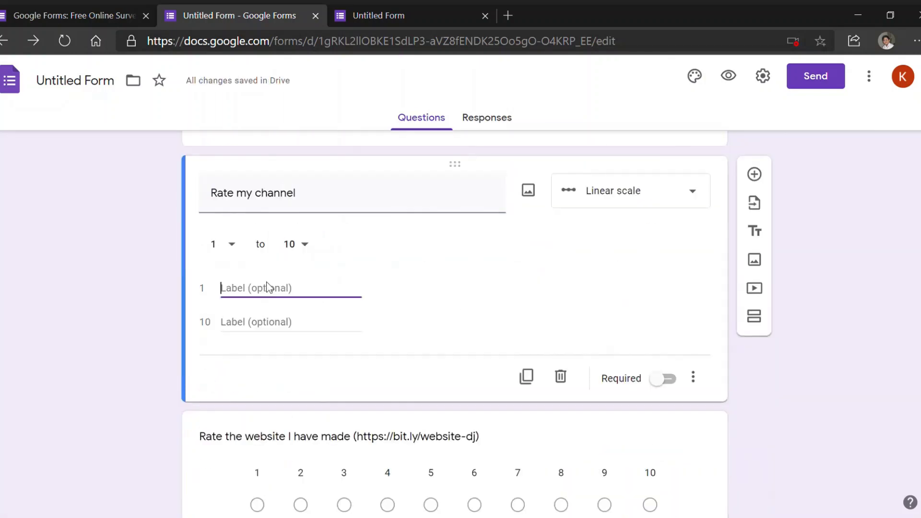
{"action": "type", "text": "Worst"}
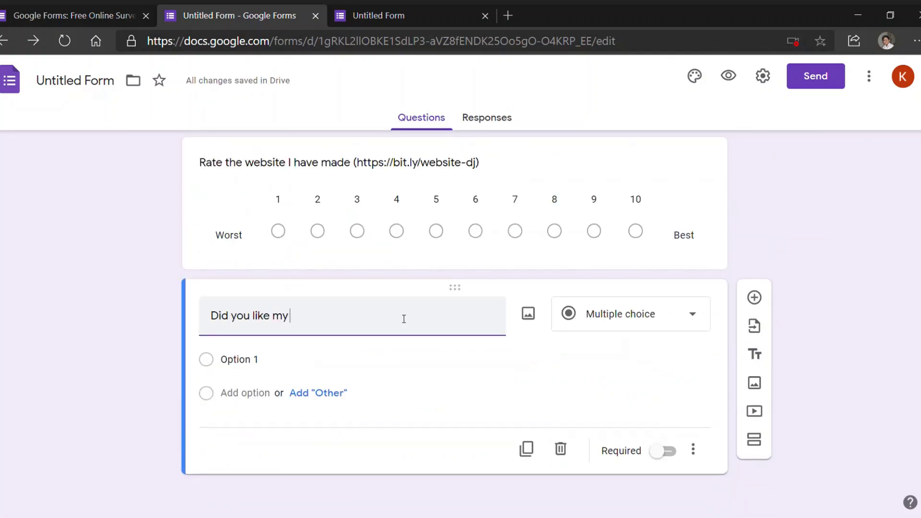
Add the question "Did you like my previous video? (How to create timers in a PowerPoint Presentation)" with options Yes, No and Maybe
{"action": "type", "text": "previous video? (How"}
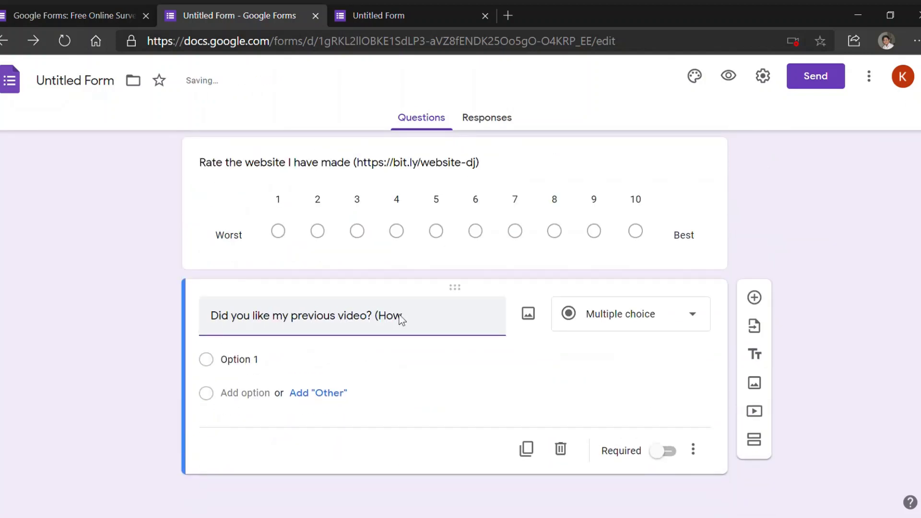
{"action": "type", "text": " to create timers in a PowerPoint Presentation)"}
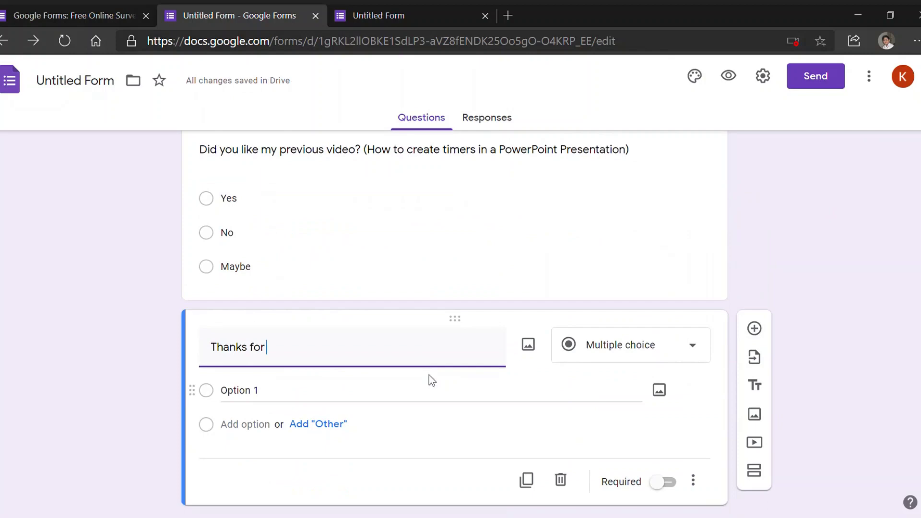
Add the multiple-choice question "Thanks for watching this video" with options "You are welcome", "No problem" and "I didn't like this :("
{"action": "type", "text": "watching this video"}
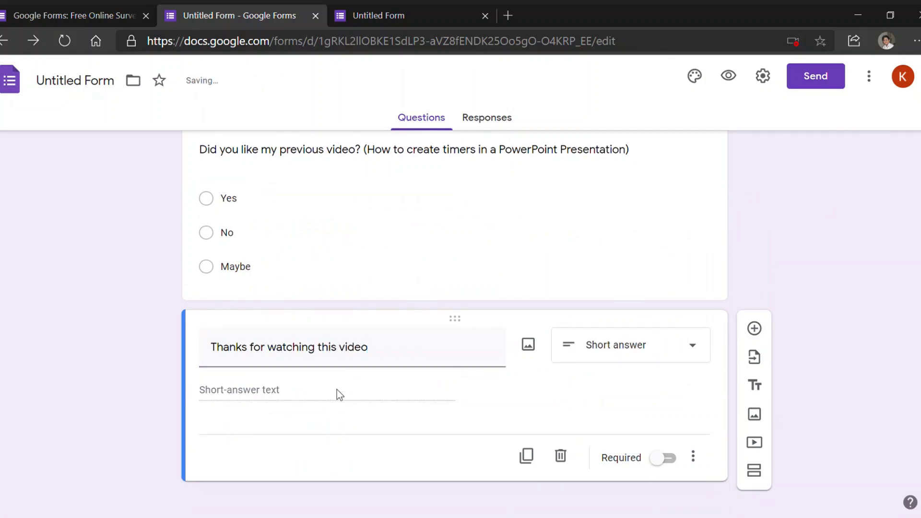
{"action": "left_click", "coordinate": [337, 390]}
{"action": "type", "text": "You are welcome"}
{"action": "key", "text": "Return"}
{"action": "type", "text": "No problem"}
{"action": "key", "text": "Return"}
{"action": "type", "text": "I didnt like this :("}
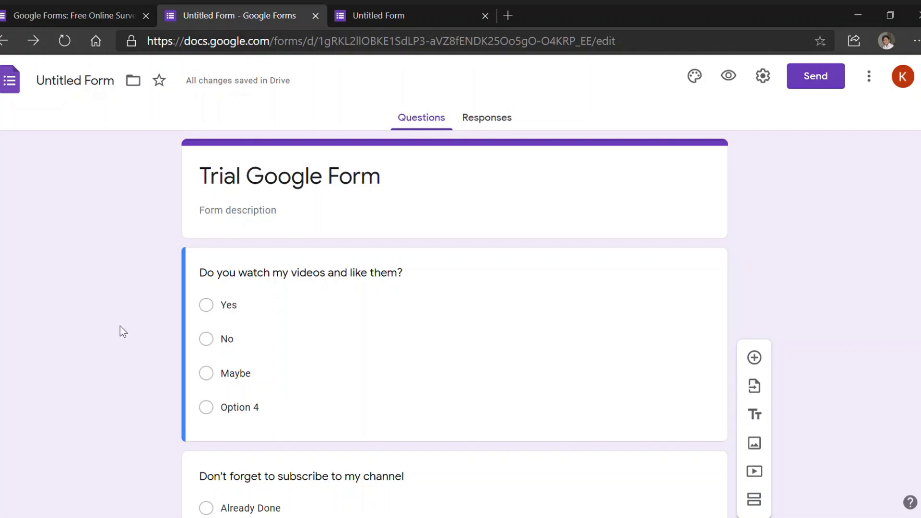
Review the form's questions, and copy its shareable link with the URL shortened
{"action": "scroll", "coordinate": [161, 339], "scroll_direction": "down", "scroll_amount": 7}
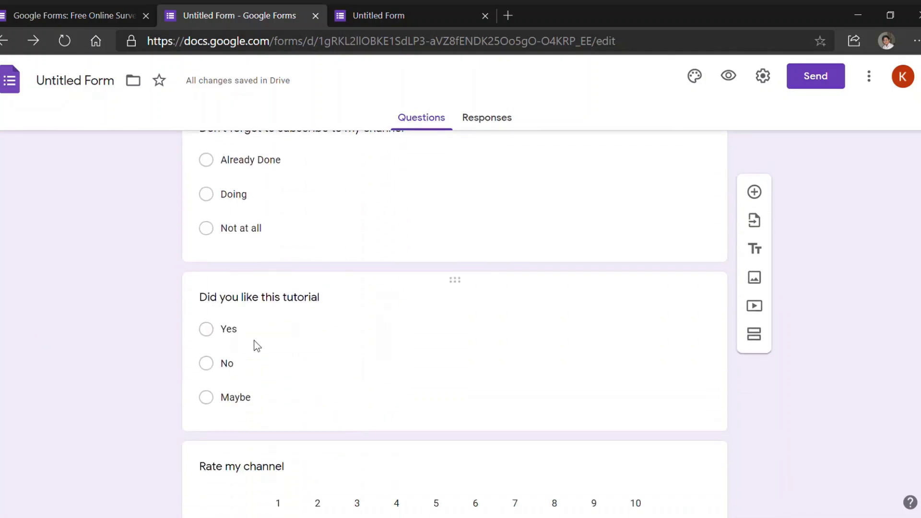
{"action": "scroll", "coordinate": [258, 346], "scroll_direction": "down", "scroll_amount": 10}
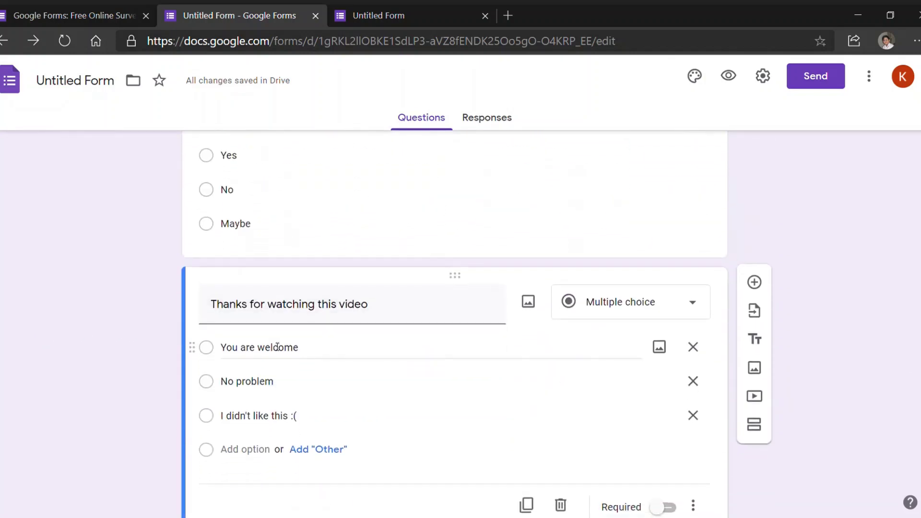
{"action": "scroll", "coordinate": [277, 347], "scroll_direction": "down", "scroll_amount": 1}
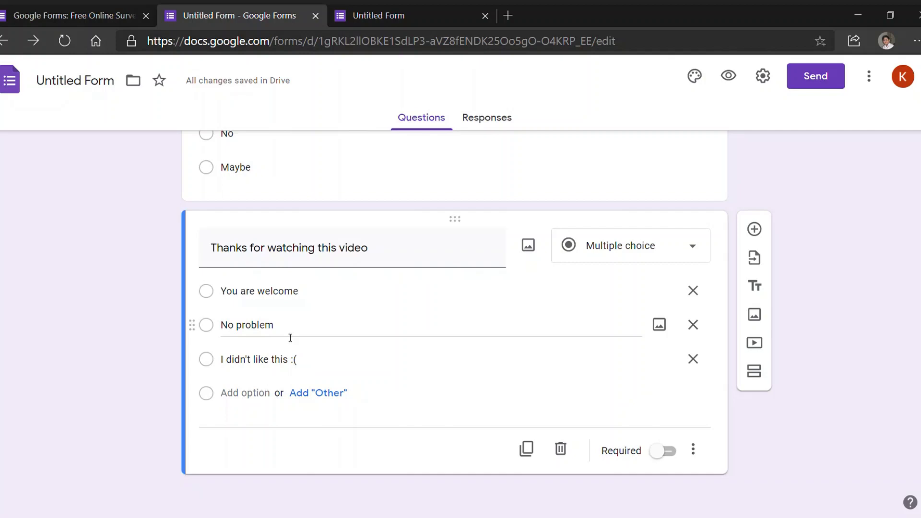
{"action": "left_click", "coordinate": [802, 68]}
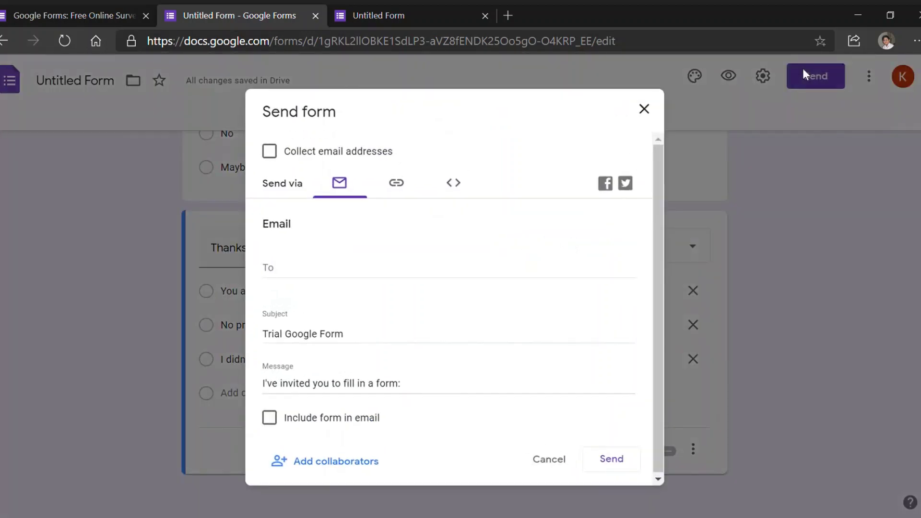
{"action": "left_click", "coordinate": [403, 184]}
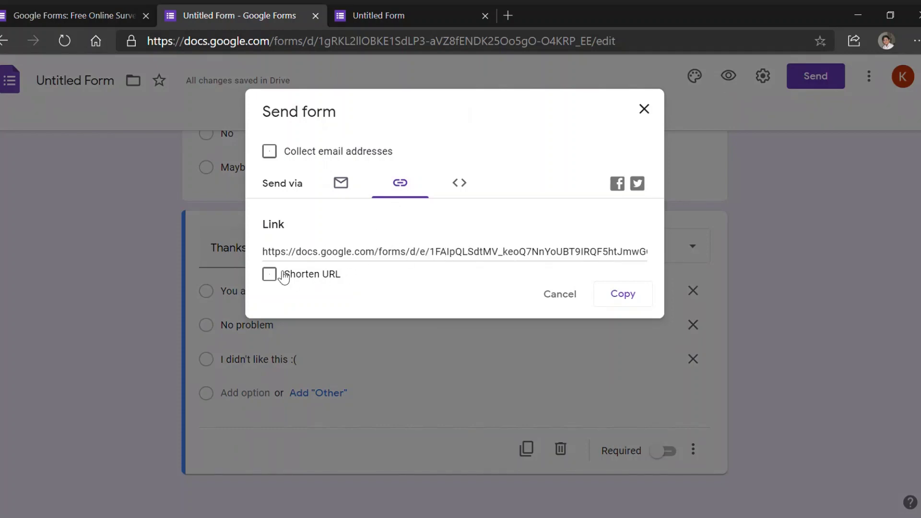
{"action": "left_click", "coordinate": [285, 276]}
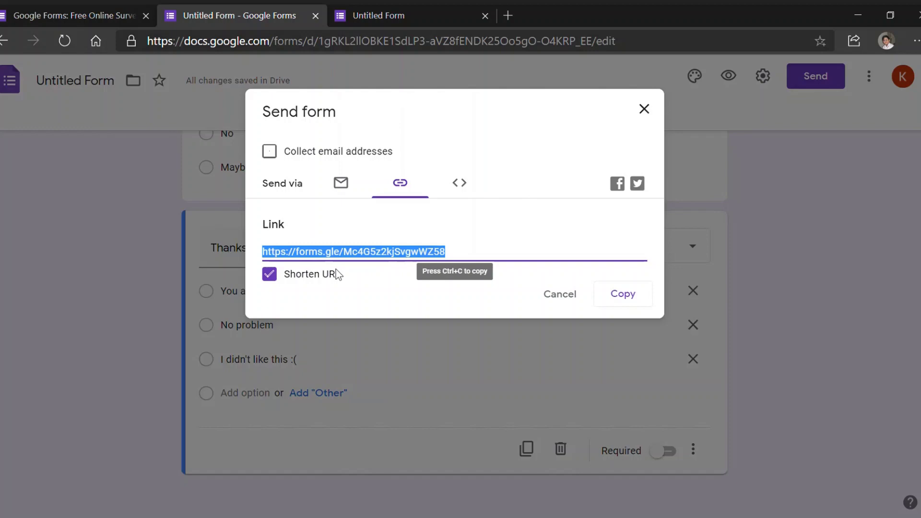
{"action": "left_click", "coordinate": [619, 295]}
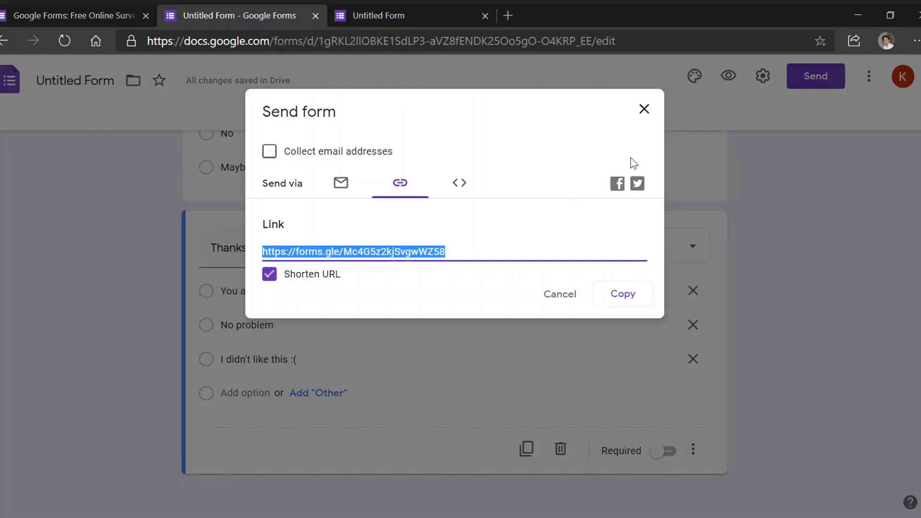
{"action": "left_click", "coordinate": [644, 111]}
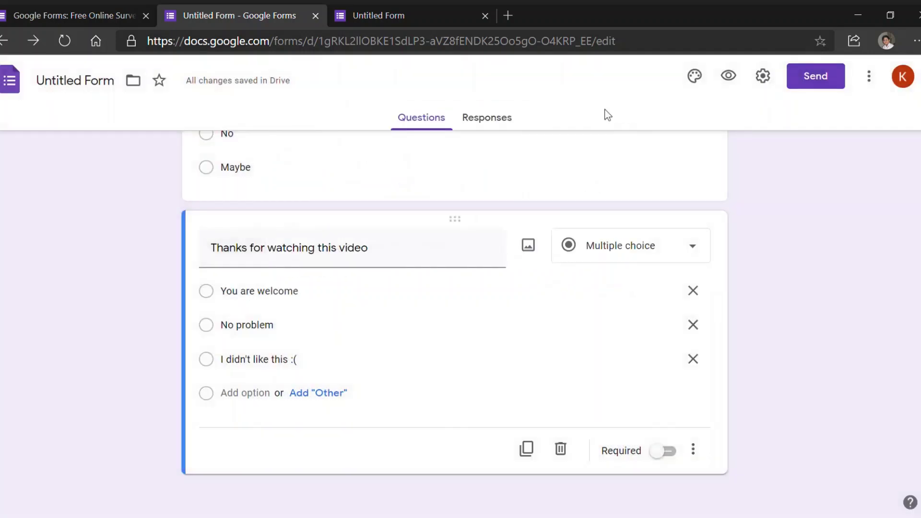
Examine the form's response summary charts and open the individual response
{"action": "left_click", "coordinate": [499, 120]}
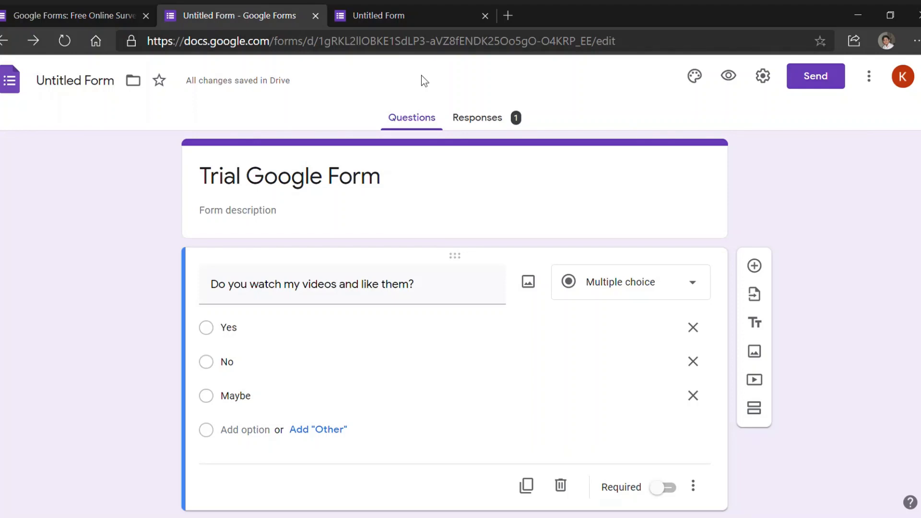
{"action": "left_click", "coordinate": [502, 123]}
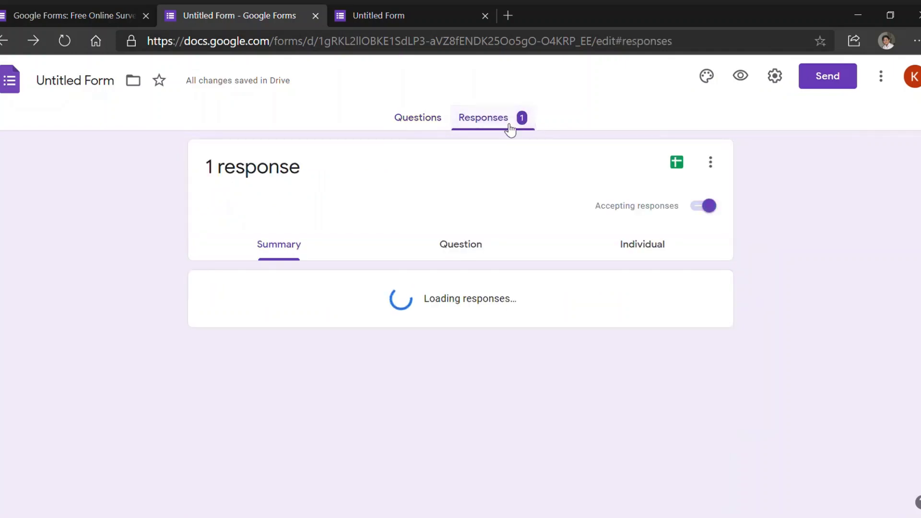
{"action": "scroll", "coordinate": [595, 215], "scroll_direction": "down", "scroll_amount": 7}
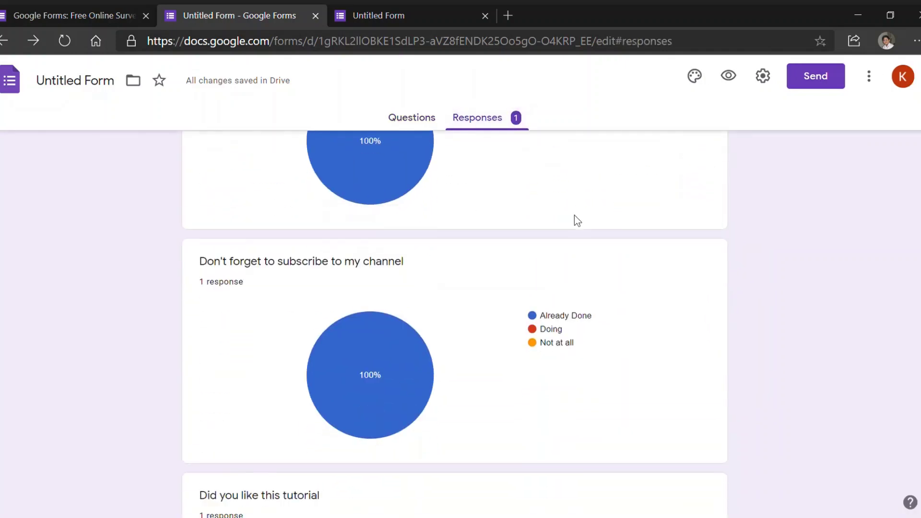
{"action": "scroll", "coordinate": [597, 211], "scroll_direction": "up", "scroll_amount": 3}
{"action": "scroll", "coordinate": [594, 215], "scroll_direction": "up", "scroll_amount": 5}
{"action": "left_click", "coordinate": [644, 242]}
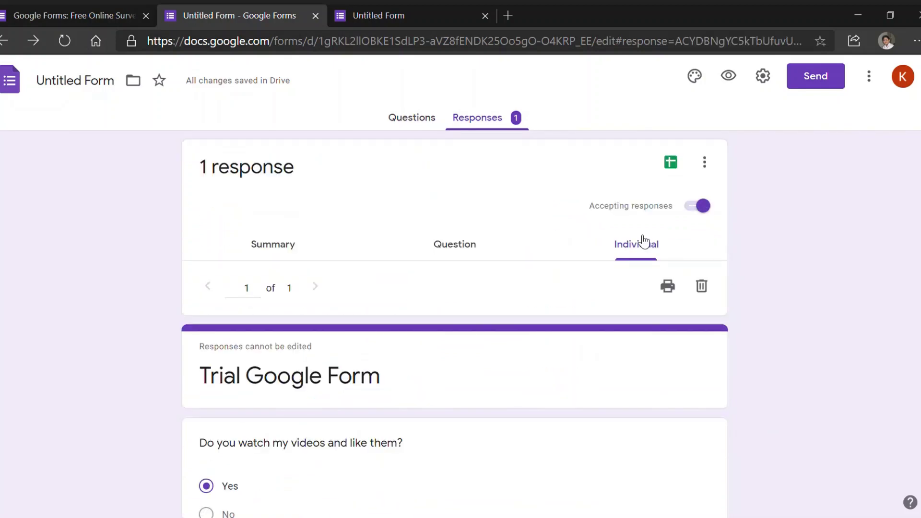